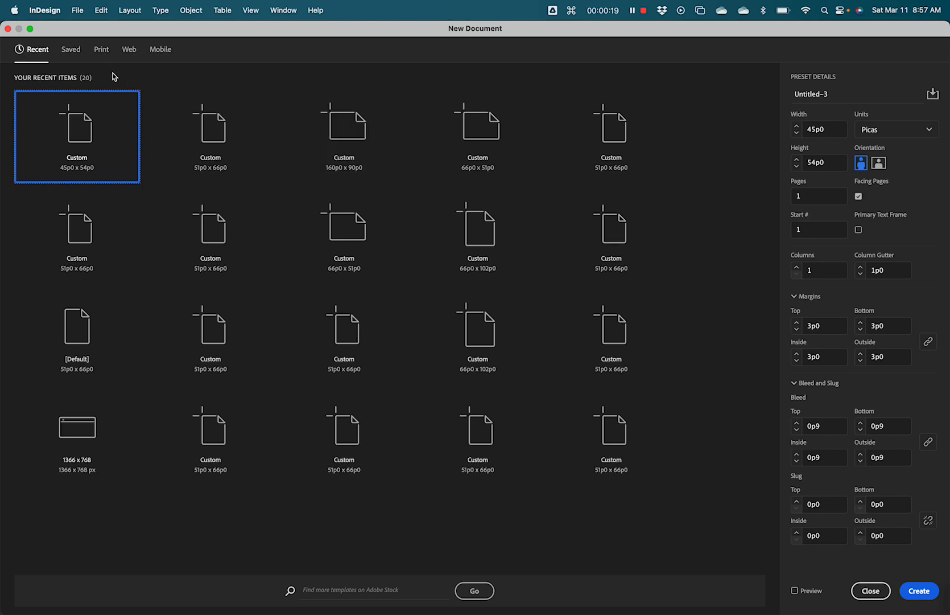
- Show the blank Print presets with Letter (51p0 x 66p0) as the starting size
{"action": "left_click", "coordinate": [102, 50]}
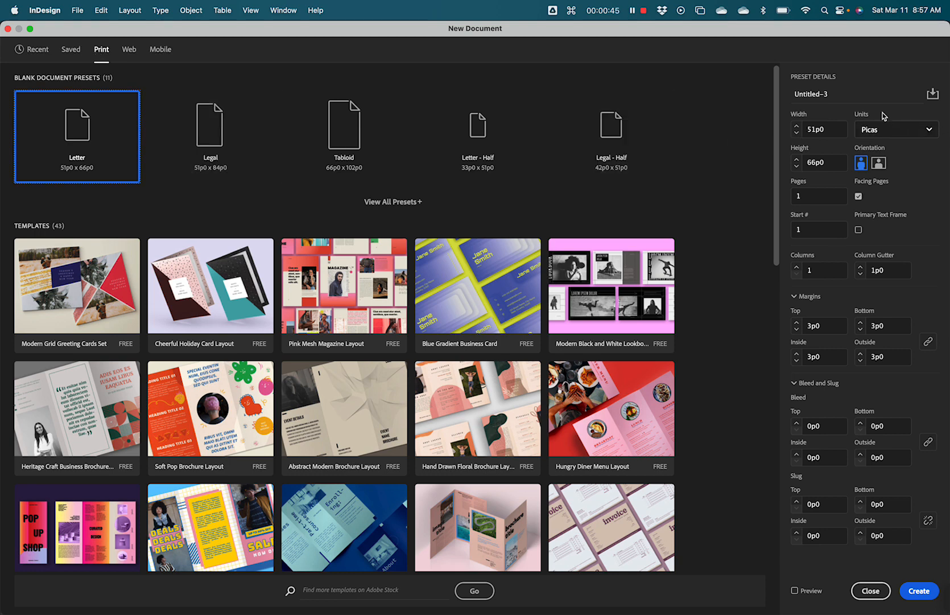
- Switch units to inches, set pages to 7.5 x 9 in, and enter 4 pages
{"action": "left_click", "coordinate": [925, 131]}
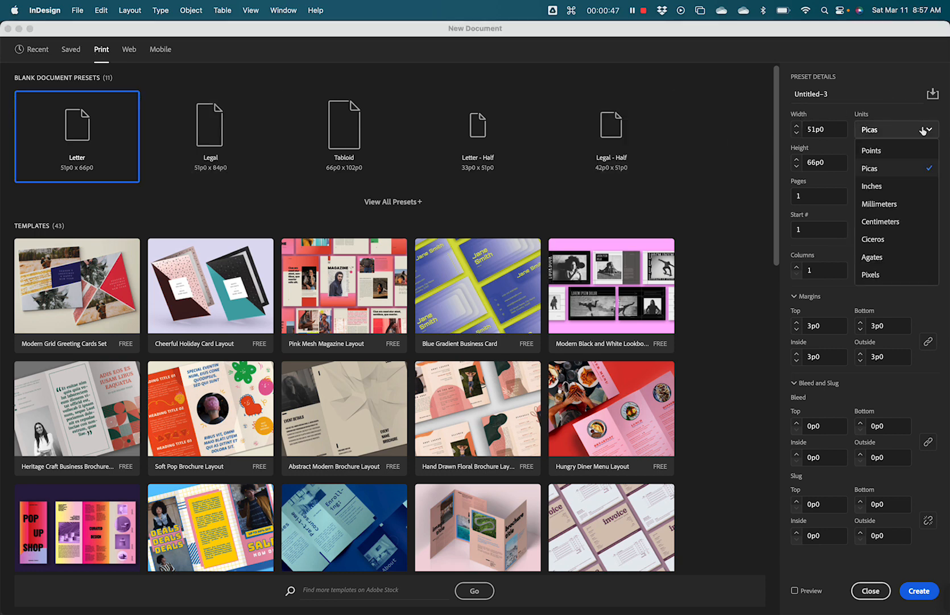
{"action": "left_click", "coordinate": [886, 186]}
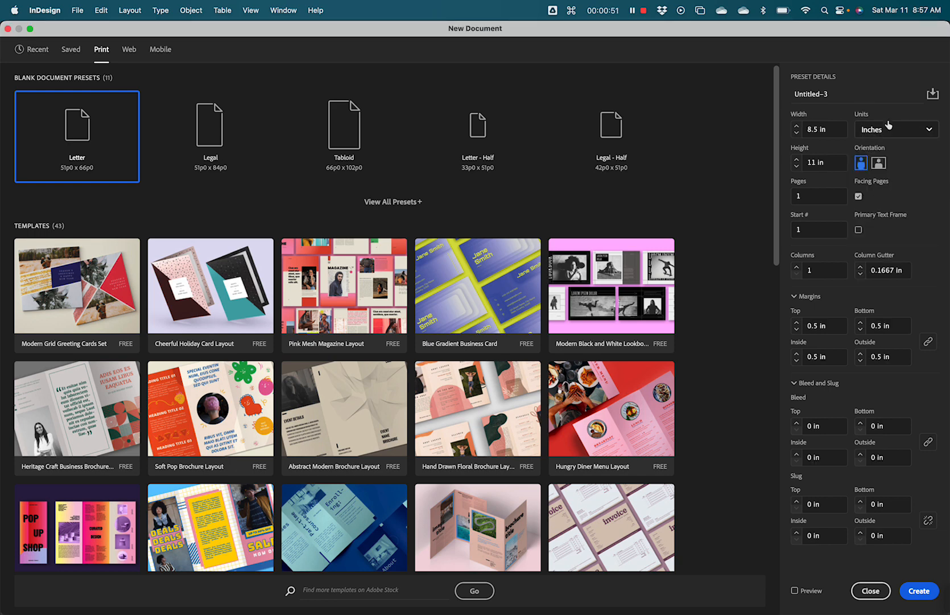
{"action": "left_click", "coordinate": [799, 127]}
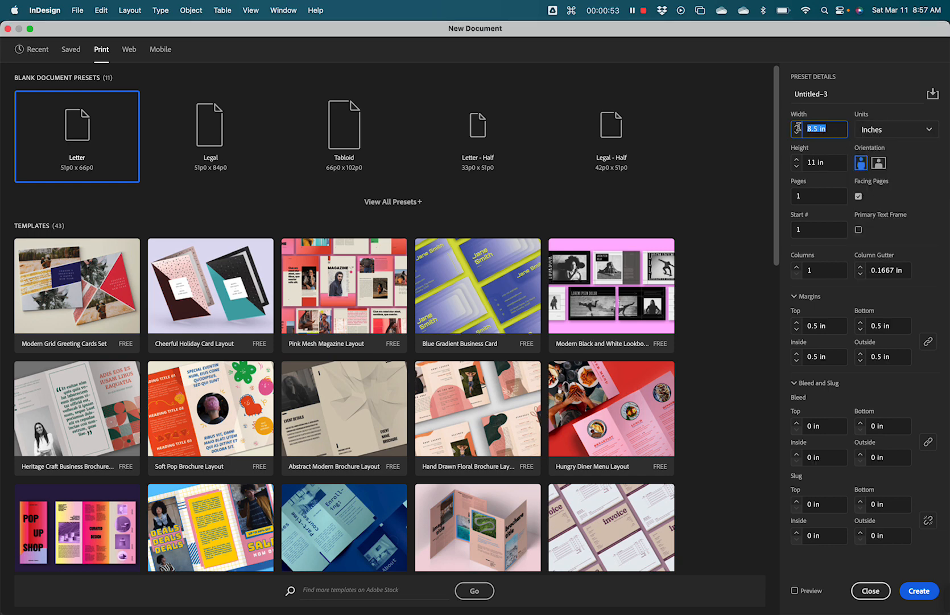
{"action": "type", "text": "7"}
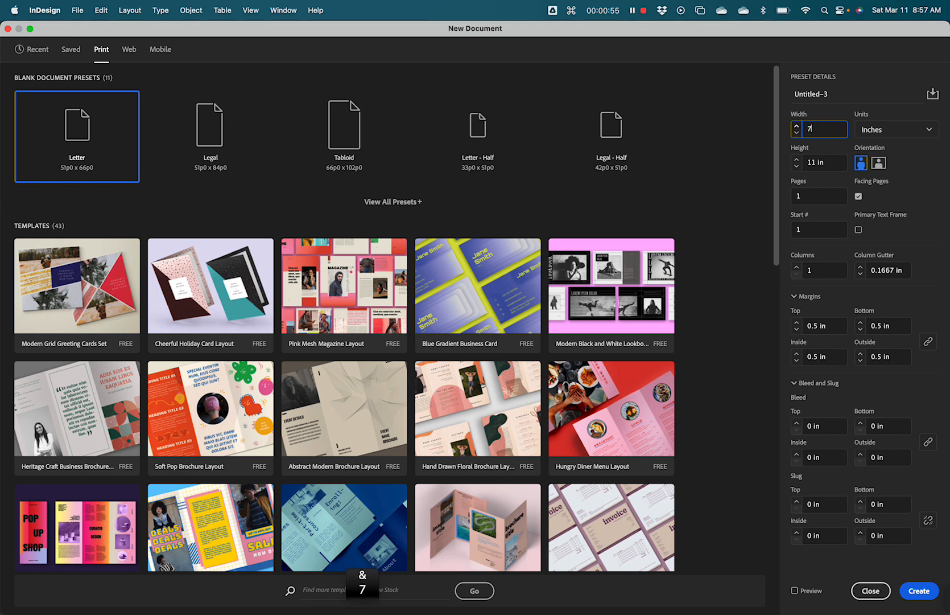
{"action": "type", "text": "."}
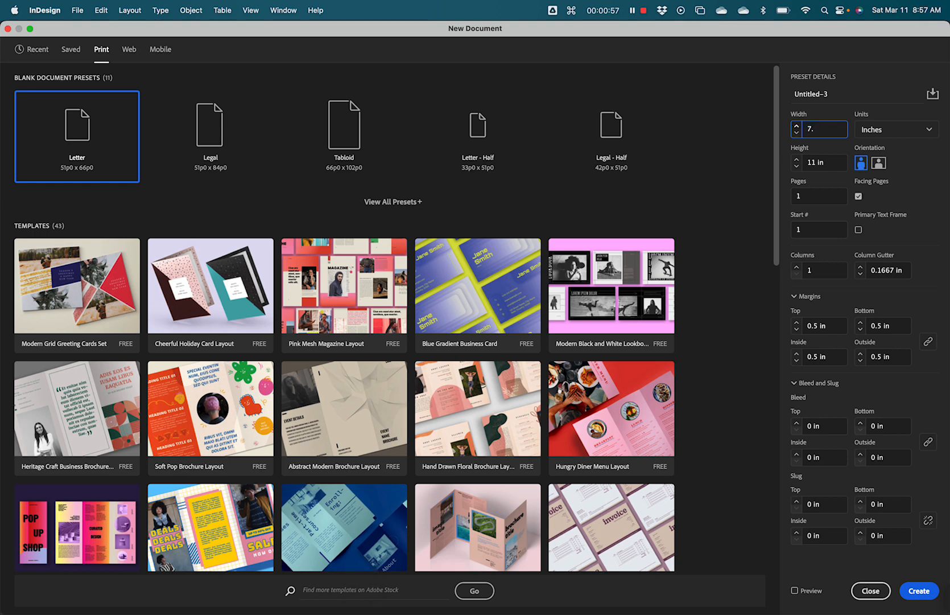
{"action": "type", "text": "5"}
{"action": "key", "text": "Tab"}
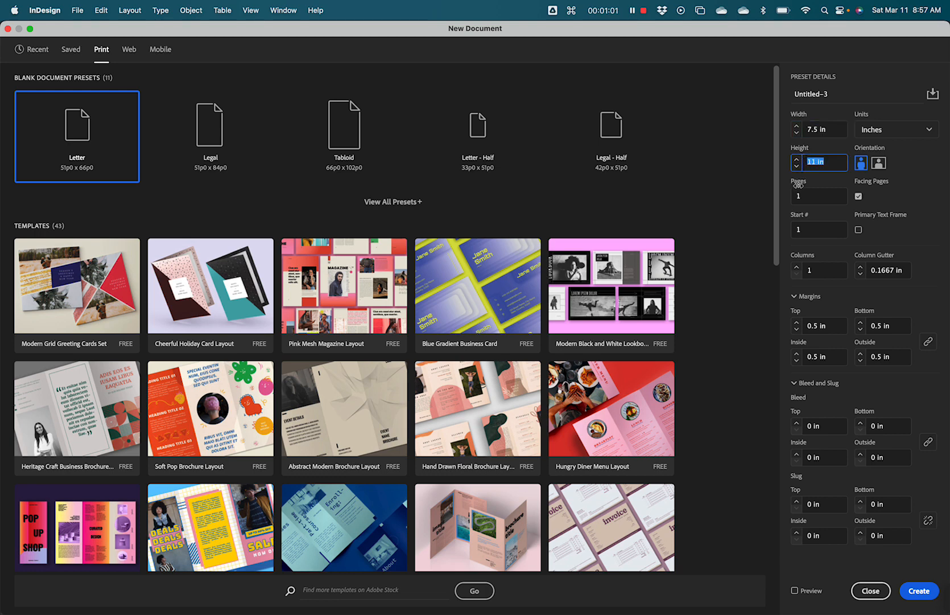
{"action": "type", "text": "9"}
{"action": "left_click", "coordinate": [833, 184]}
{"action": "left_click", "coordinate": [821, 194]}
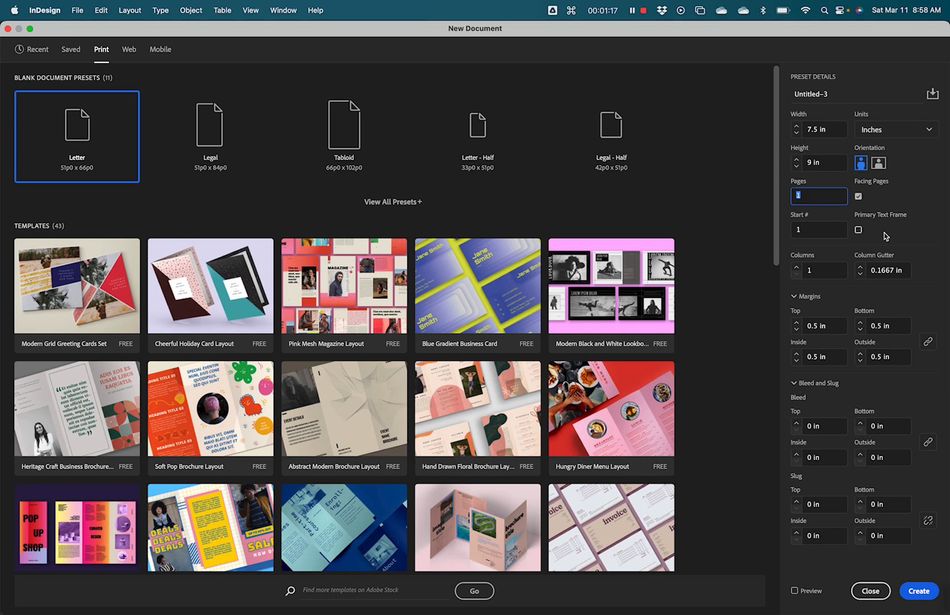
{"action": "type", "text": "4"}
- Enter a linked 0.125 in bleed and create the document as Untitled-3
{"action": "left_click", "coordinate": [829, 428]}
{"action": "type", "text": "0.125"}
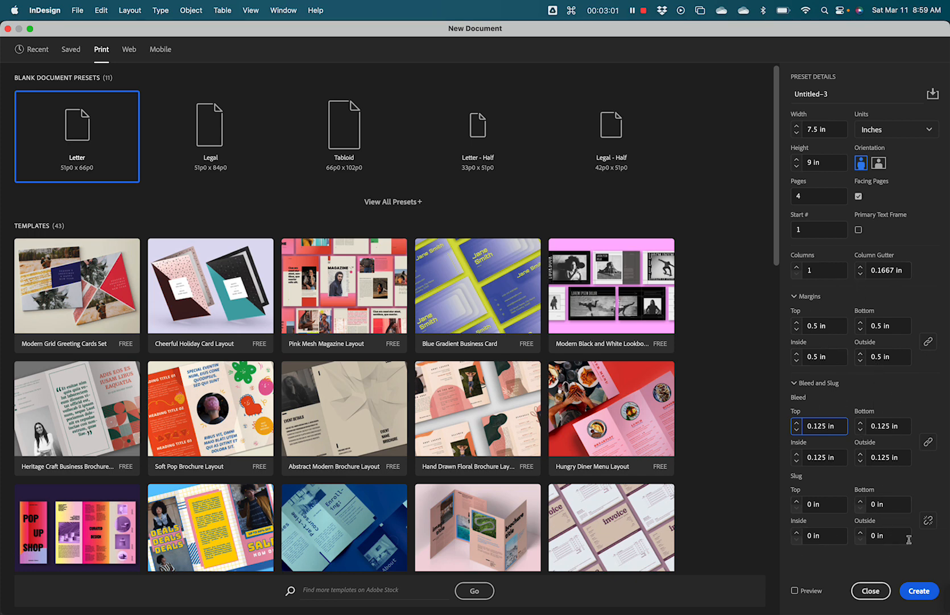
{"action": "left_click", "coordinate": [920, 591]}
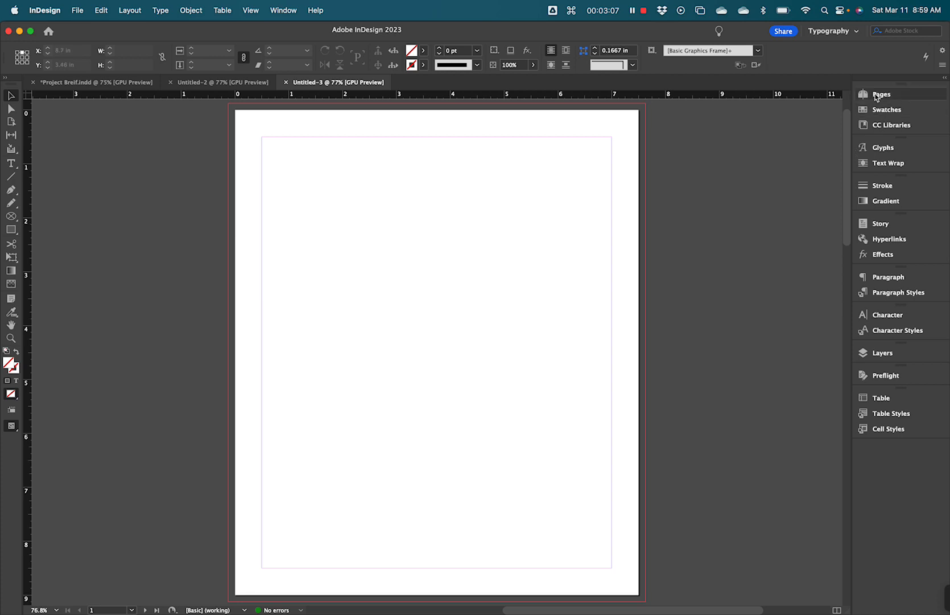
- Open the Pages panel and zoom out to show page 1, spread 2–3 and page 4
{"action": "left_click", "coordinate": [894, 95]}
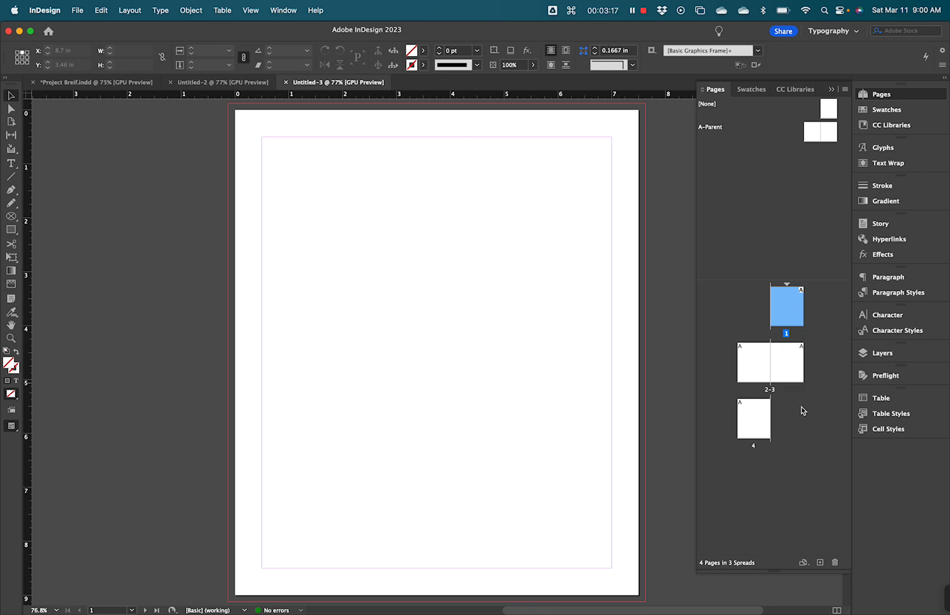
{"action": "left_click", "coordinate": [760, 424]}
{"action": "left_click", "coordinate": [790, 434]}
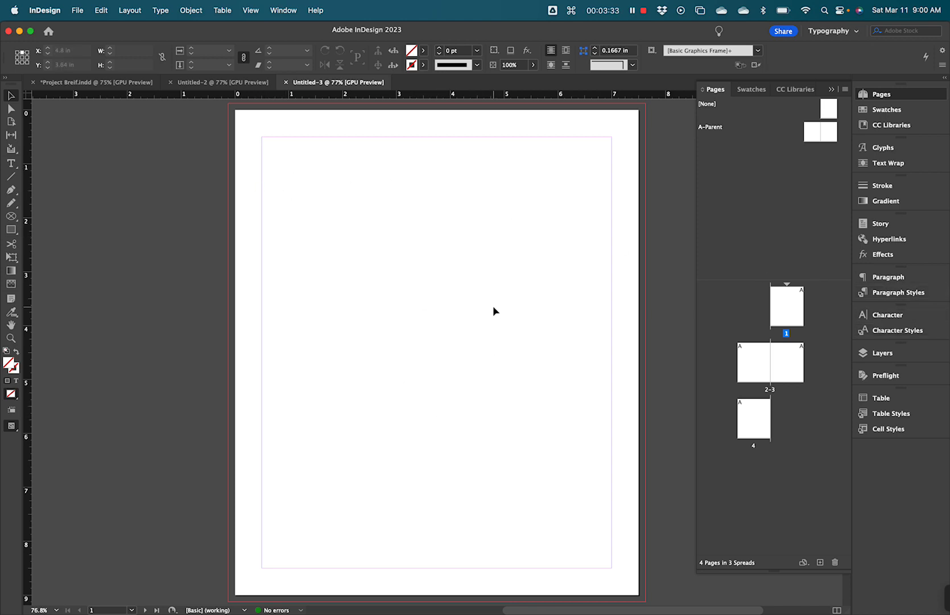
{"action": "key", "text": "super+minus"}
{"action": "key", "text": "super+minus"}
{"action": "key", "text": "super+minus"}
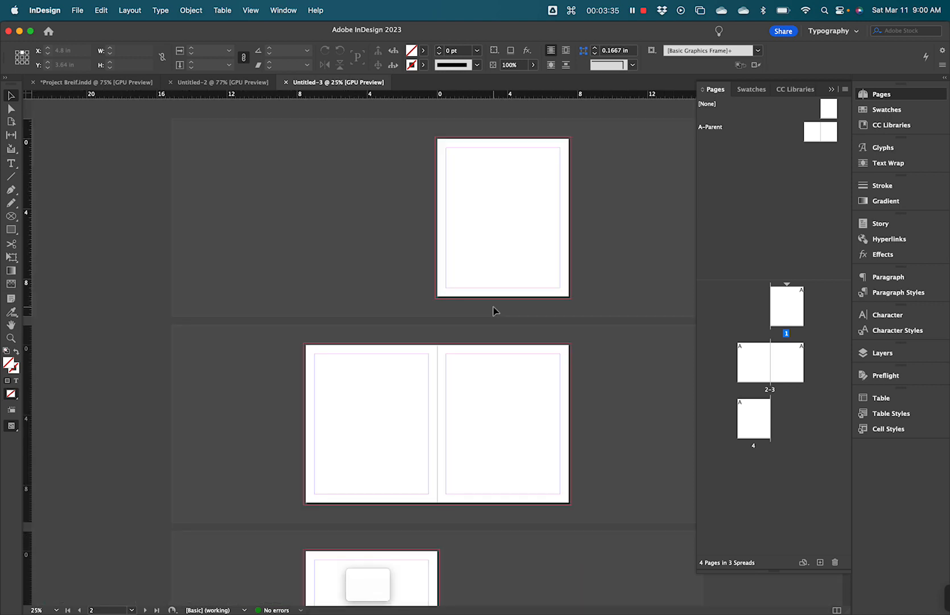
{"action": "scroll", "coordinate": [592, 338], "scroll_direction": "down", "scroll_amount": 1}
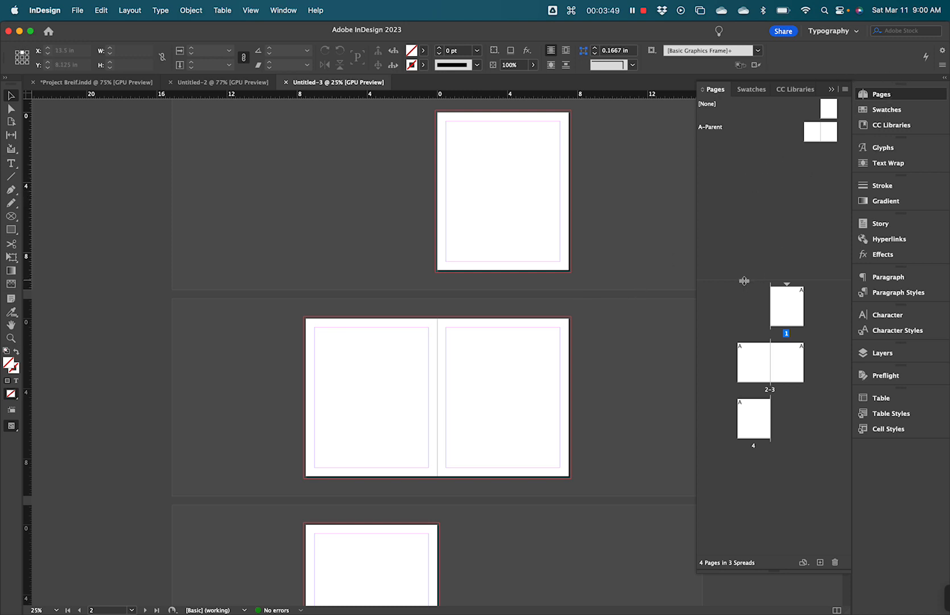
- Drag the parent/document divider upward twice to enlarge the page thumbnail area
{"action": "left_click_drag", "start_coordinate": [744, 280], "coordinate": [740, 227]}
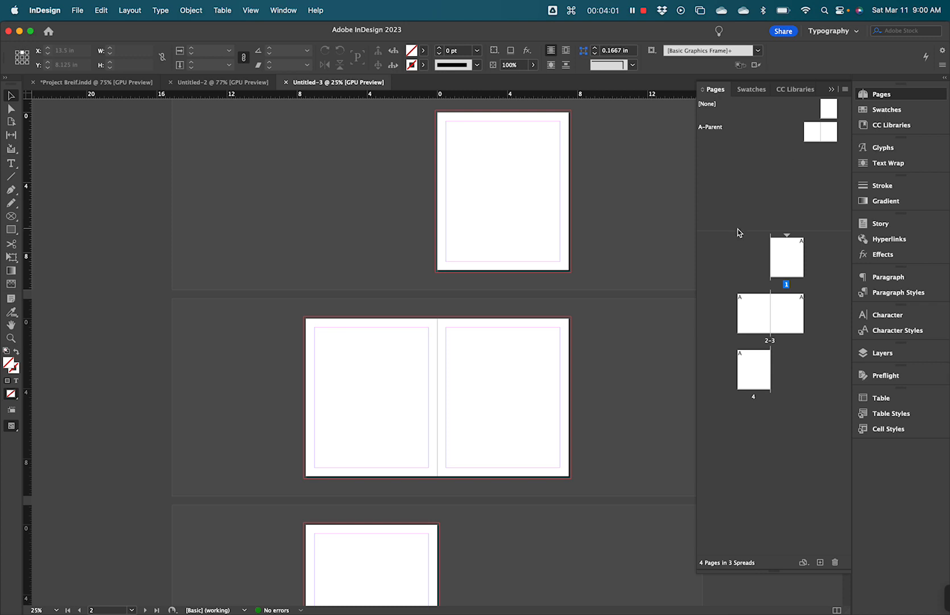
{"action": "left_click_drag", "start_coordinate": [741, 230], "coordinate": [738, 182]}
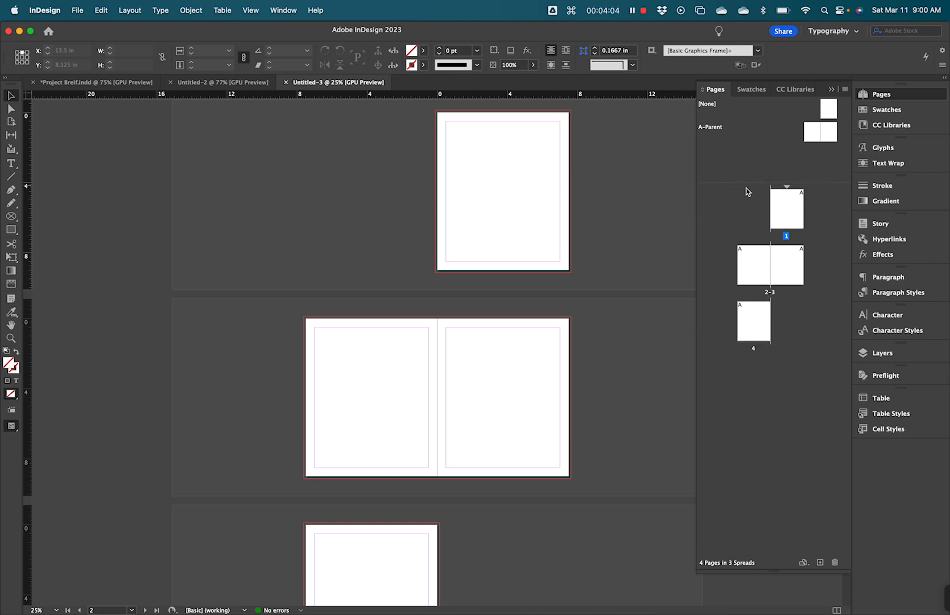
{"action": "left_click", "coordinate": [844, 33]}
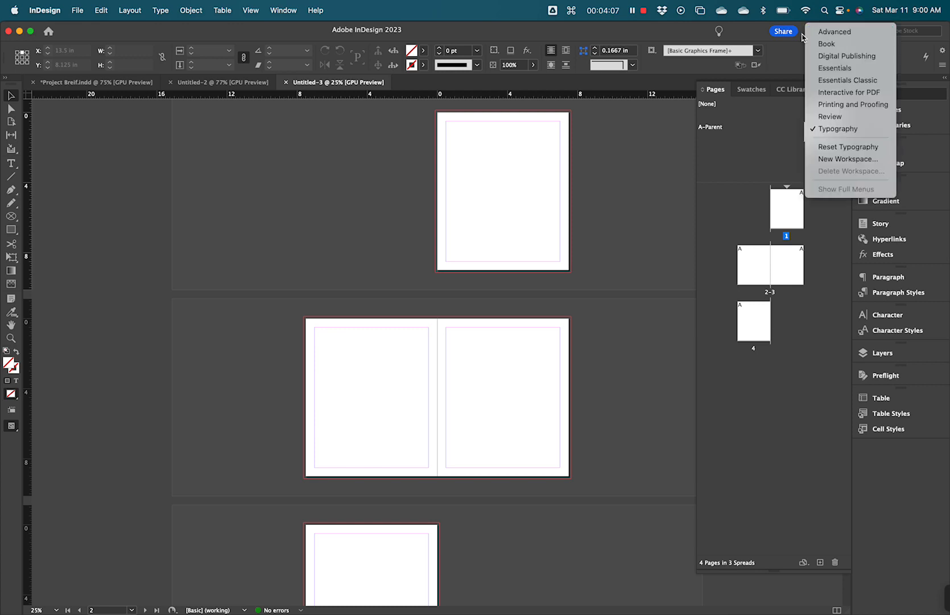
{"action": "left_click", "coordinate": [734, 178]}
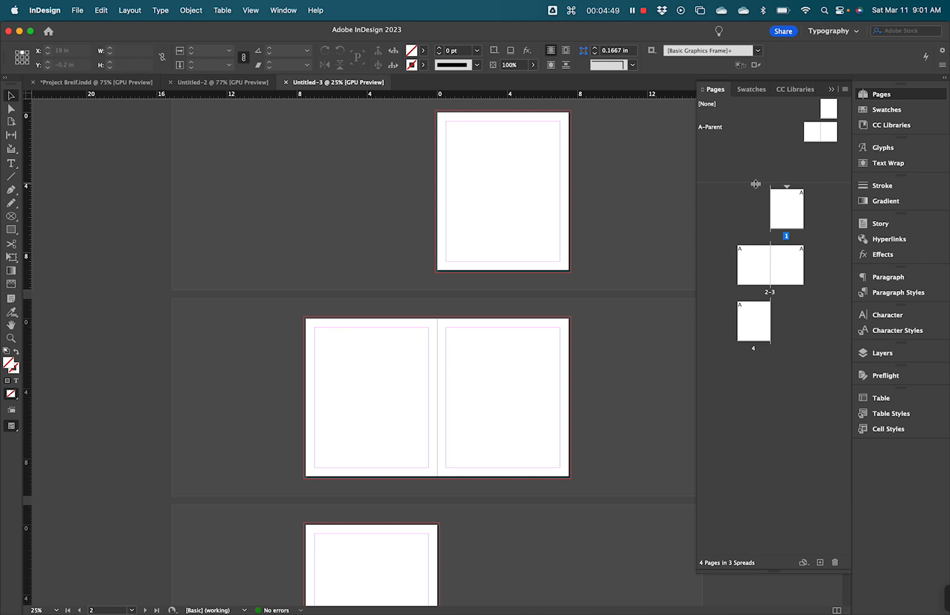
- Lower the Pages panel divider slightly and select the page 1 thumbnail
{"action": "left_click_drag", "start_coordinate": [755, 184], "coordinate": [753, 189]}
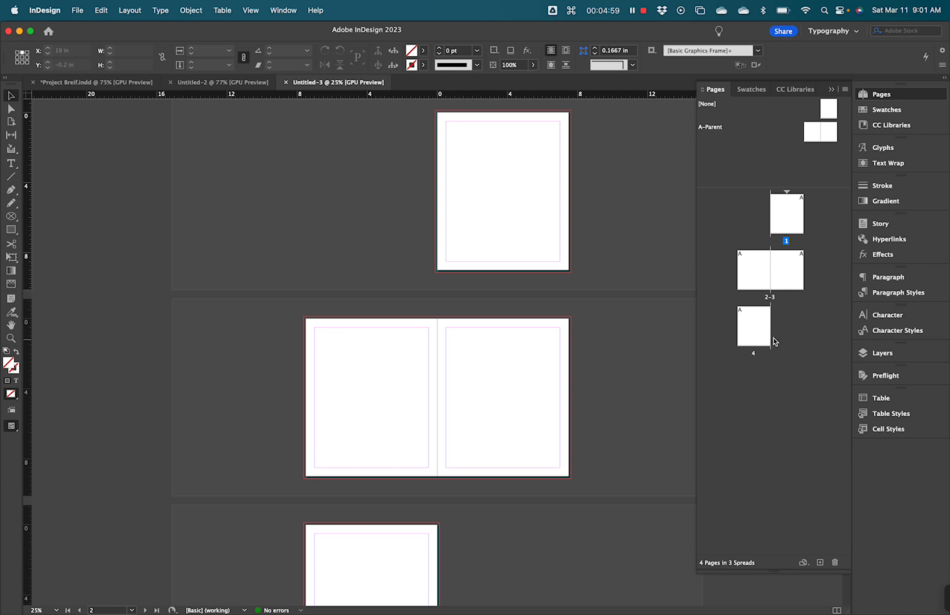
{"action": "left_click", "coordinate": [793, 225]}
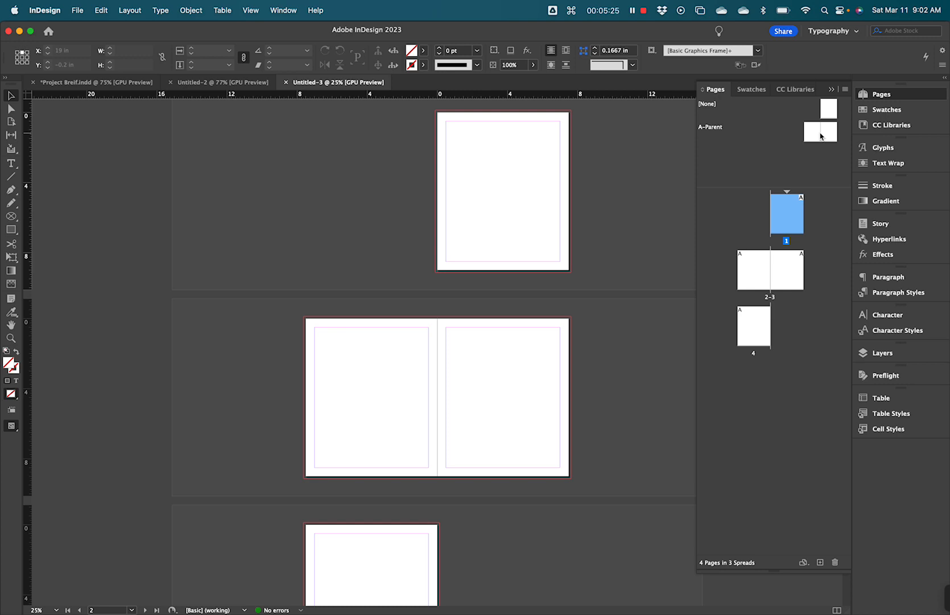
- Deselect page 1 and select the [None] parent thumbnail instead
{"action": "left_click", "coordinate": [739, 173]}
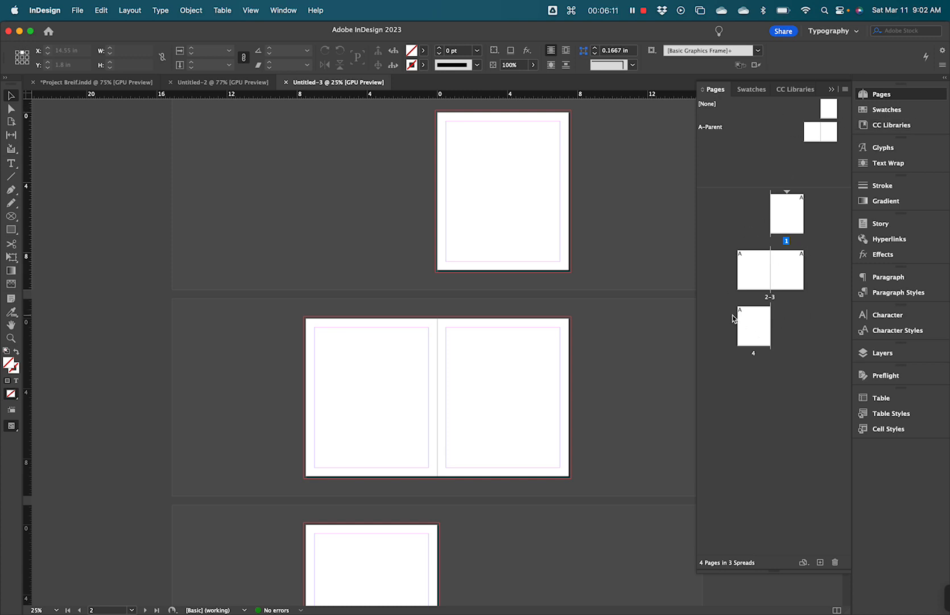
{"action": "left_click", "coordinate": [767, 121]}
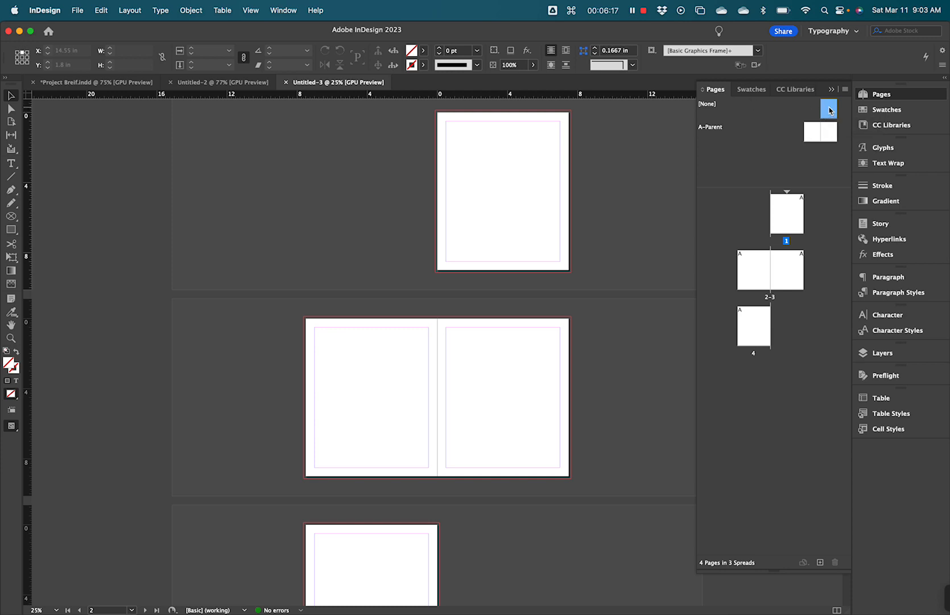
- Drag the [None] parent onto page 1 and page 4, then deselect it
{"action": "mouse_move", "coordinate": [829, 112]}
{"action": "left_mouse_down"}
{"action": "mouse_move", "coordinate": [804, 113]}
{"action": "mouse_move", "coordinate": [788, 216]}
{"action": "left_mouse_up"}
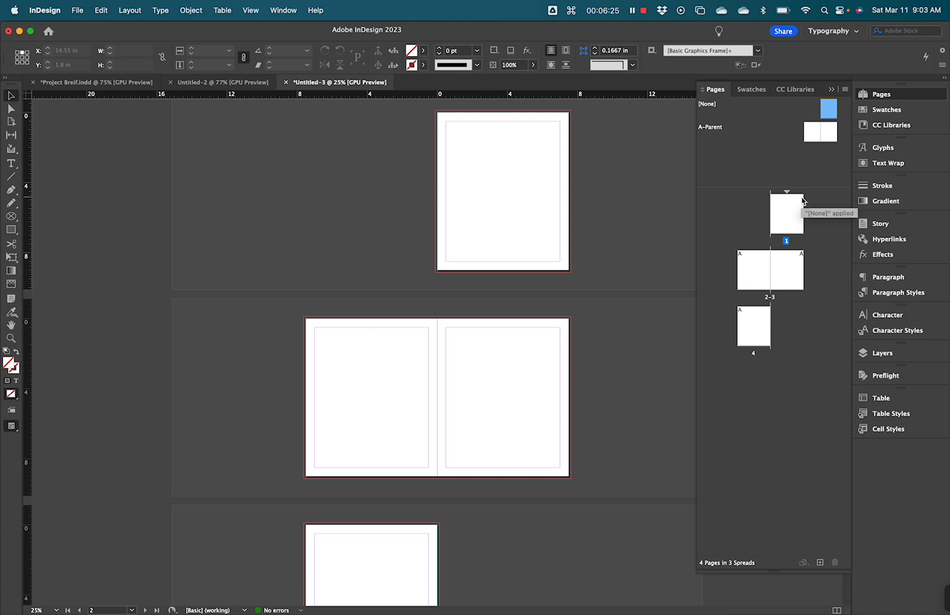
{"action": "mouse_move", "coordinate": [820, 132]}
{"action": "left_mouse_down"}
{"action": "mouse_move", "coordinate": [828, 111]}
{"action": "mouse_move", "coordinate": [836, 296]}
{"action": "mouse_move", "coordinate": [756, 333]}
{"action": "left_mouse_up"}
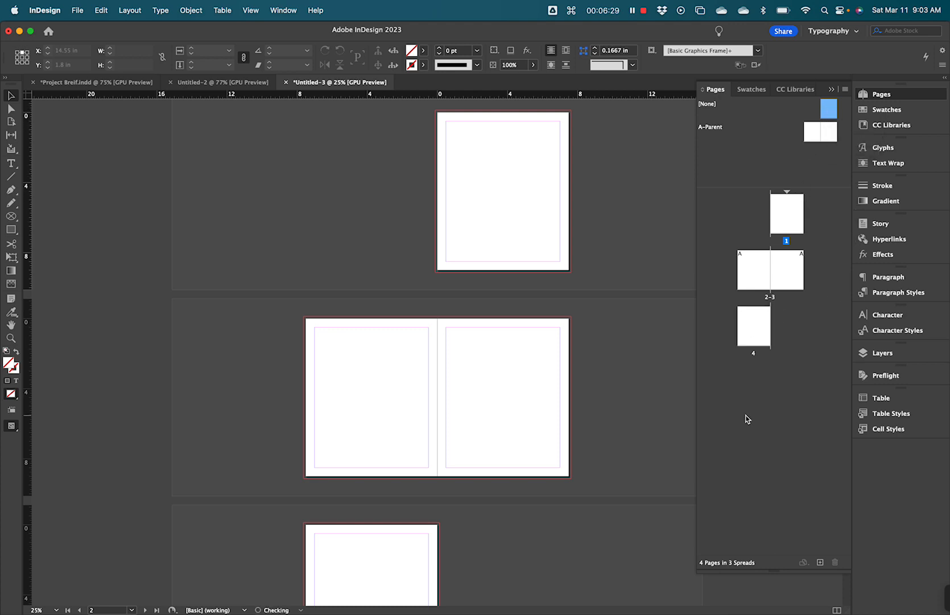
{"action": "left_click_drag", "start_coordinate": [828, 108], "coordinate": [793, 218]}
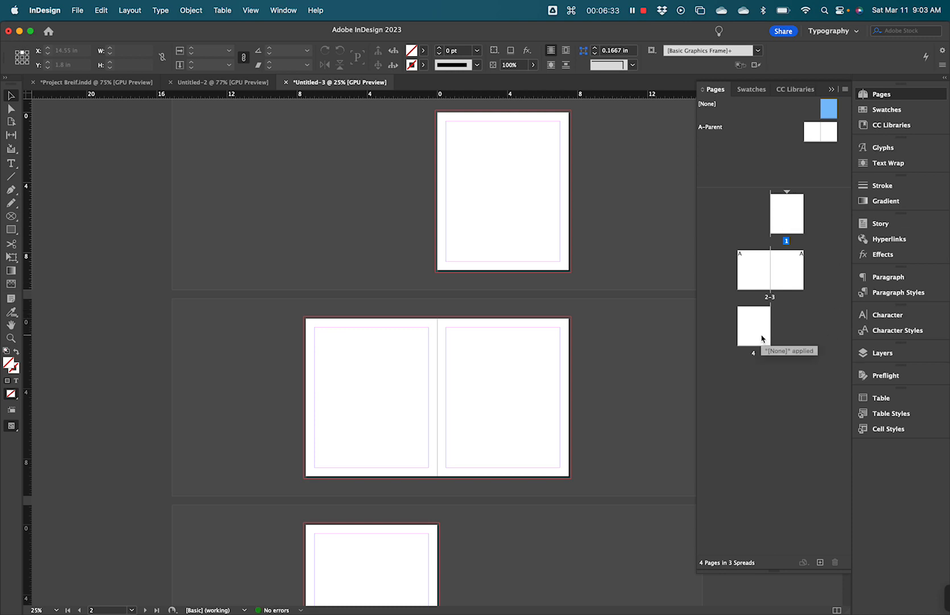
{"action": "left_click", "coordinate": [773, 369]}
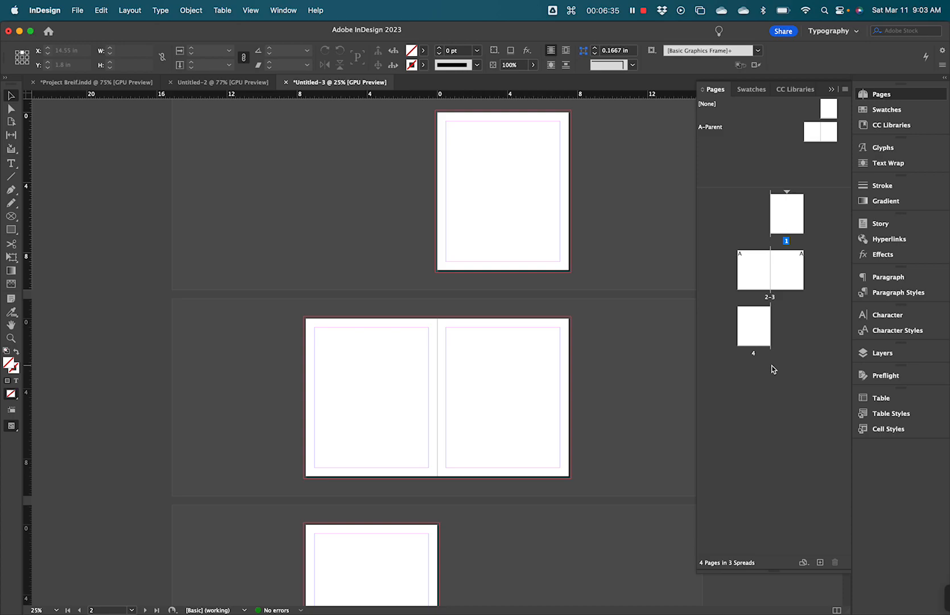